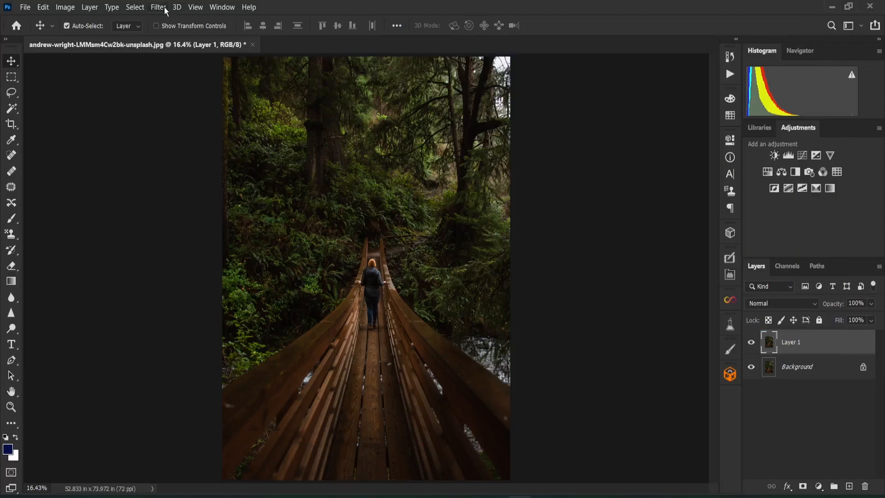
Step: Open the Camera Raw Filter for Layer 1 and set Exposure to +0.35 and Contrast to -20
click(166, 10)
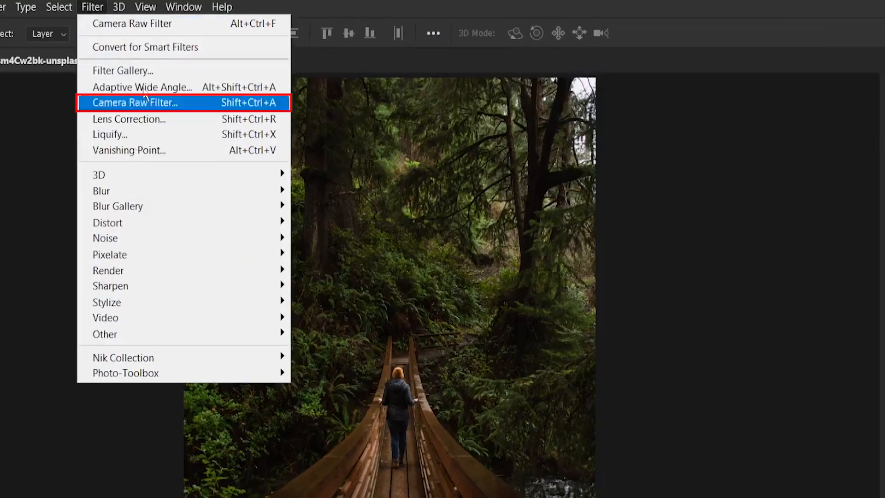
click(154, 103)
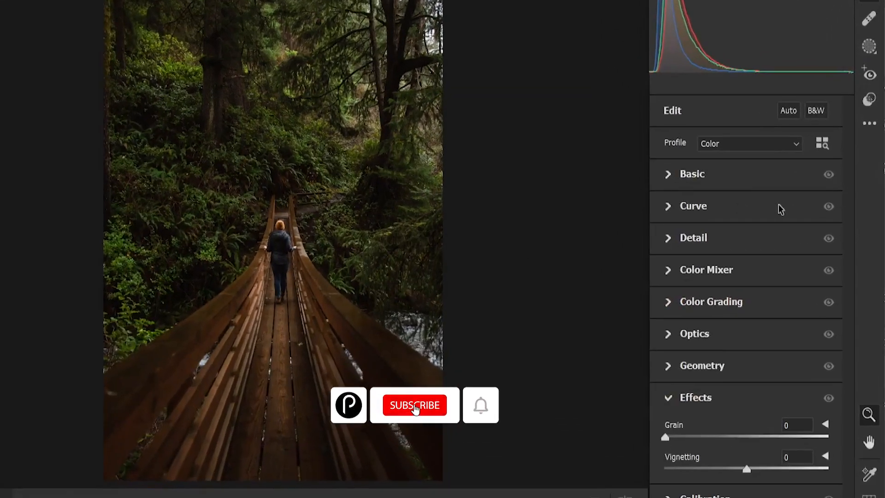
click(745, 187)
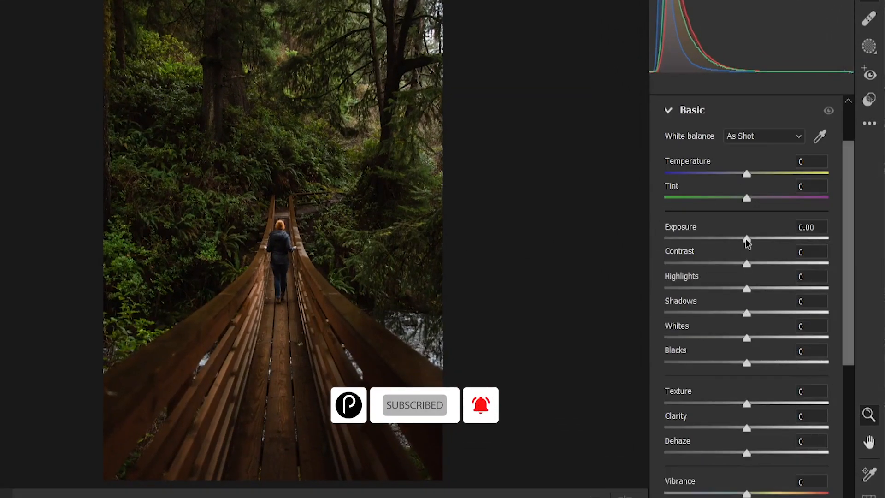
drag(745, 238, 751, 238)
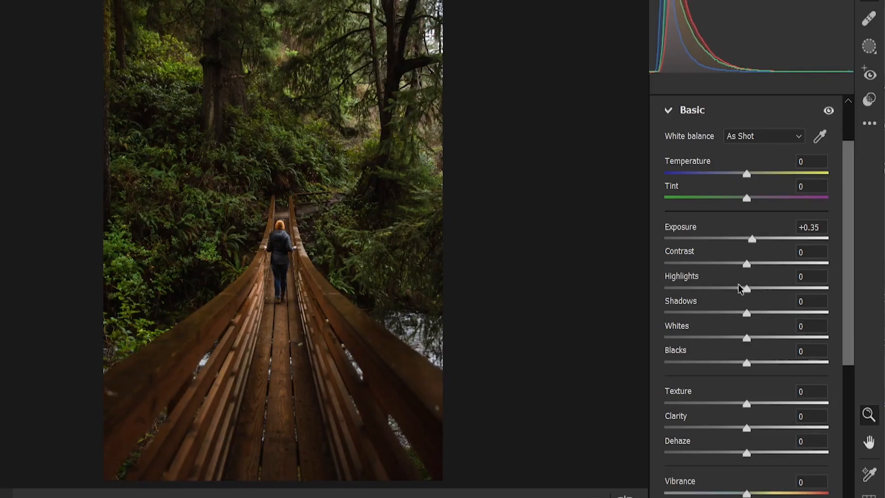
drag(746, 262, 731, 263)
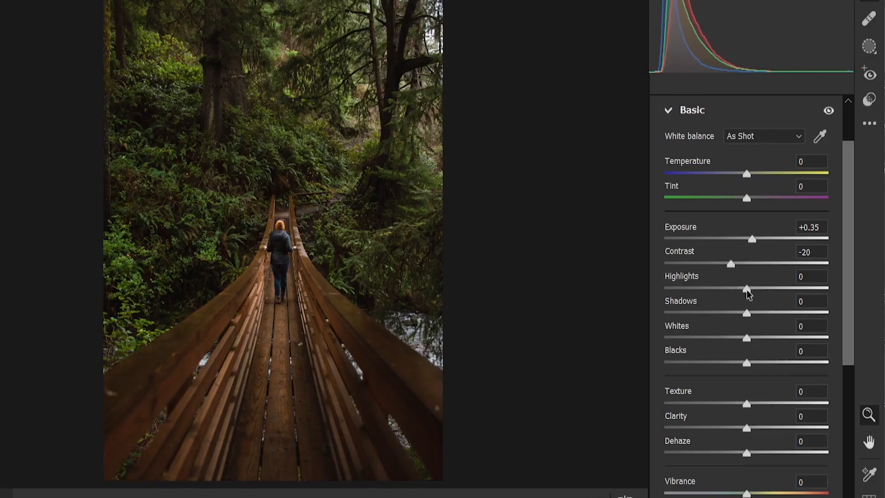
Step: Set the basic tones to Highlights -68, Shadows +42, Whites +36 and Blacks -33
drag(746, 290, 690, 290)
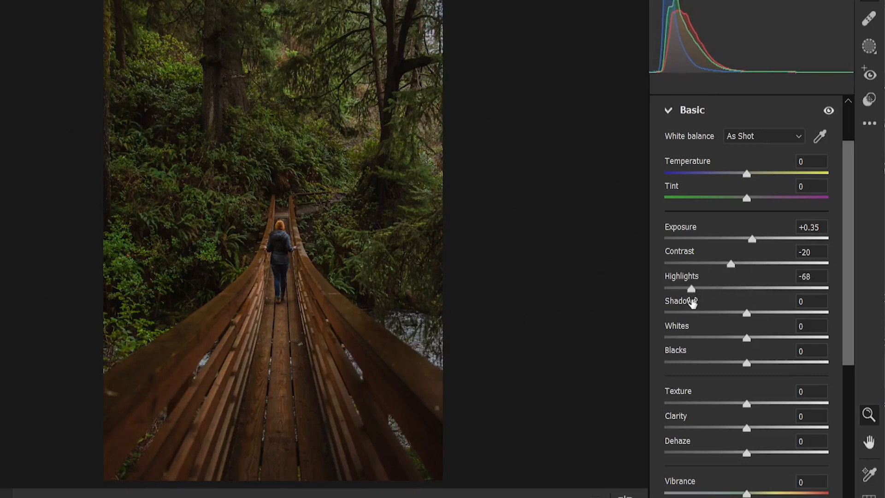
drag(747, 313, 780, 316)
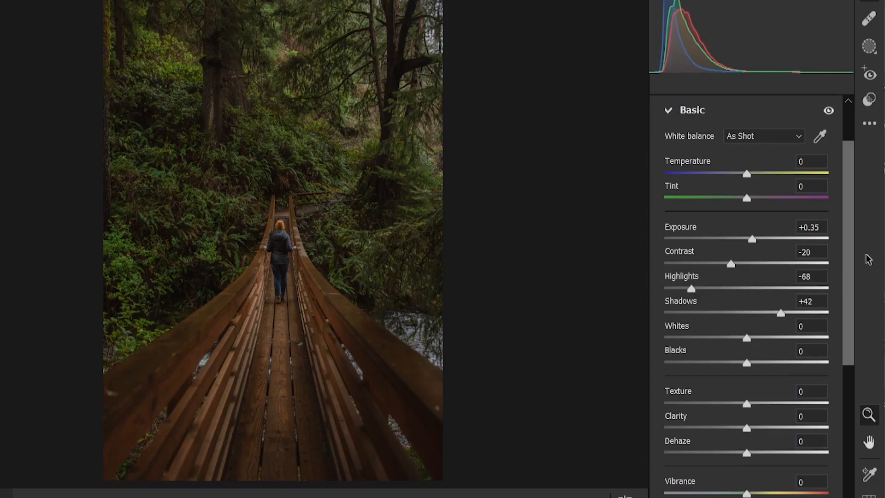
drag(754, 343, 778, 345)
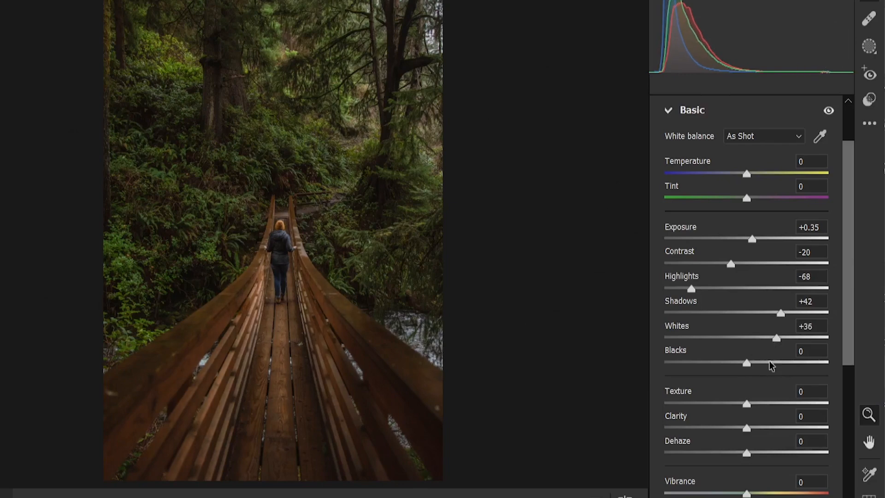
drag(747, 362, 720, 364)
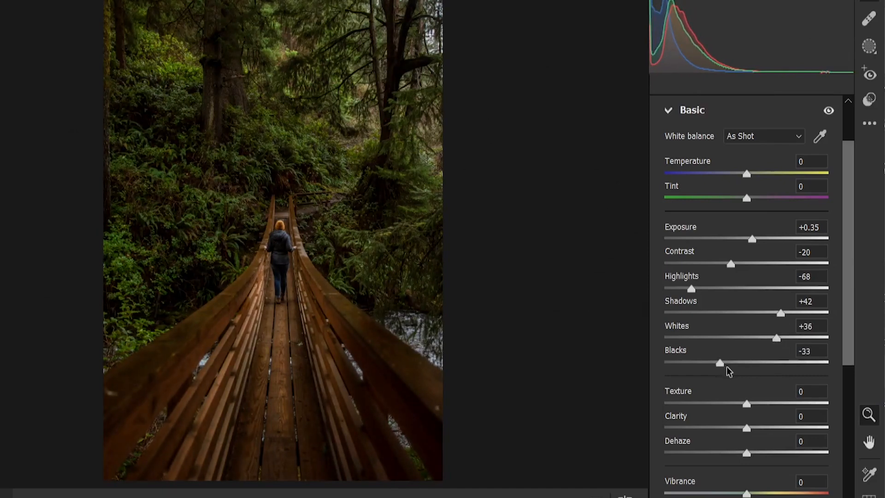
Step: Set Clarity to +10, Dehaze to +2, Vibrance to +14 and Saturation to +4 in the Basic adjustments
drag(749, 428, 758, 433)
drag(748, 455, 746, 455)
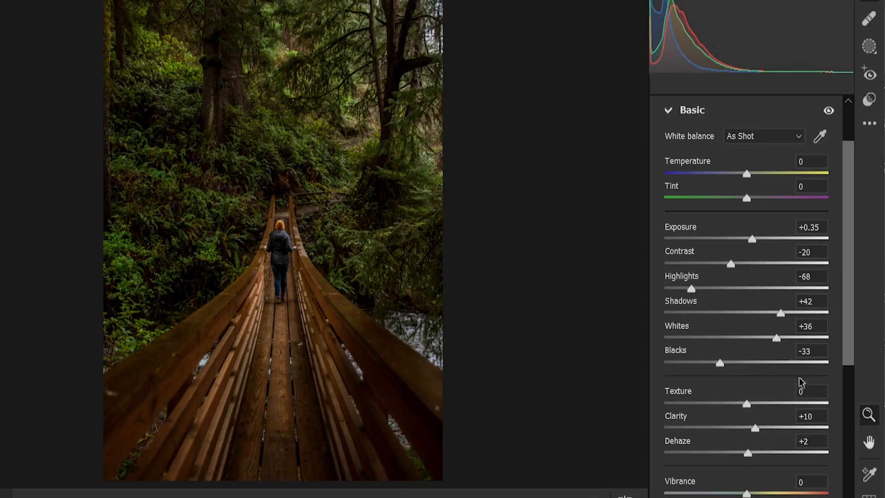
drag(848, 346, 843, 417)
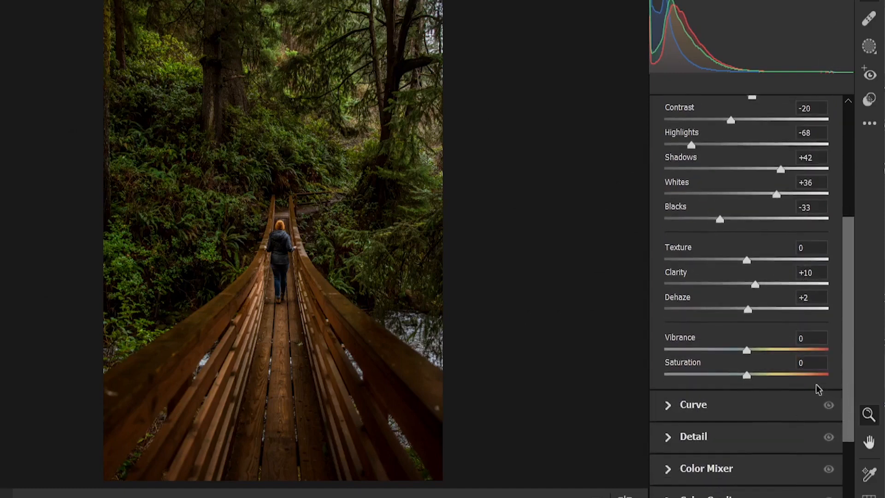
drag(748, 351, 759, 357)
drag(747, 375, 751, 374)
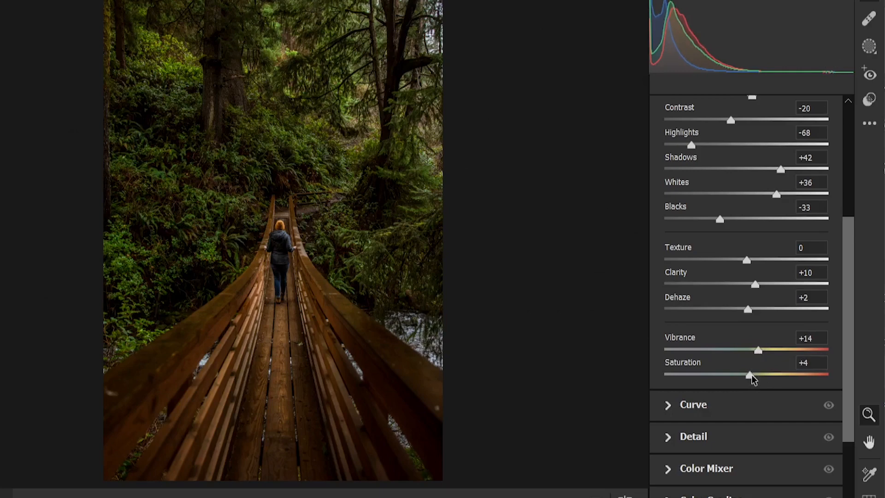
Step: Add two shadow points to the RGB point curve, at input 47, output 47 and at input 93, output 91
click(751, 405)
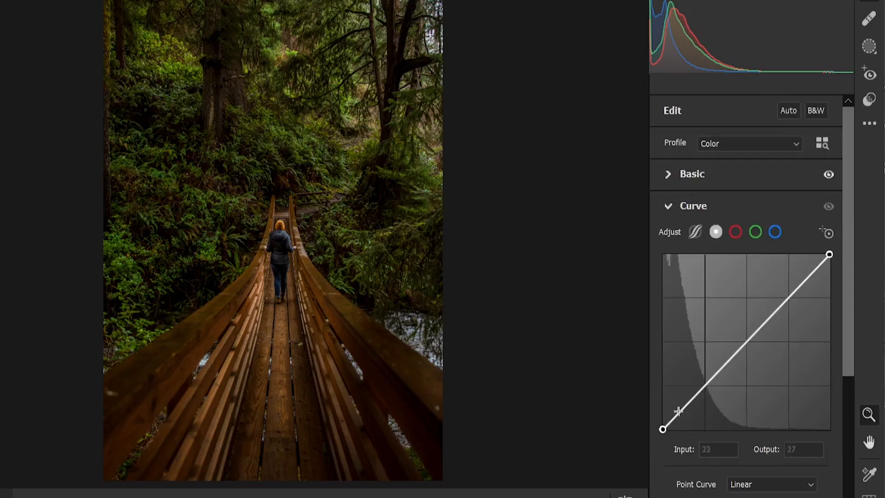
drag(688, 401, 694, 397)
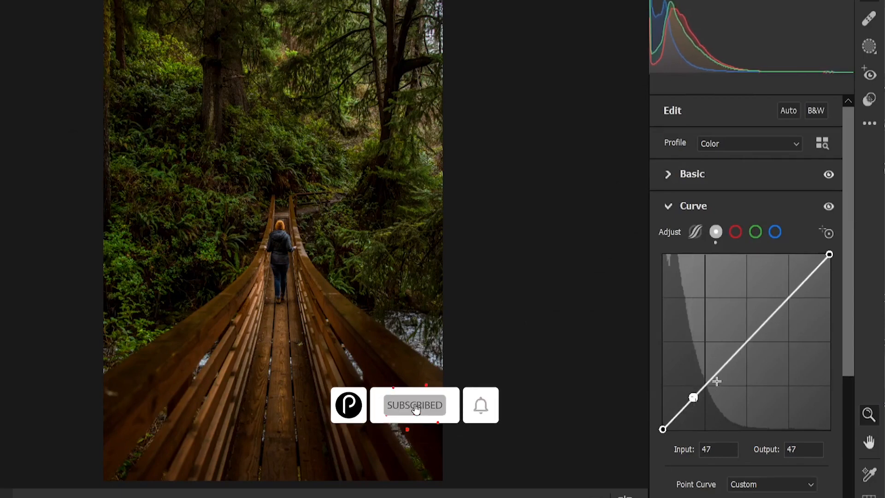
drag(724, 364, 723, 363)
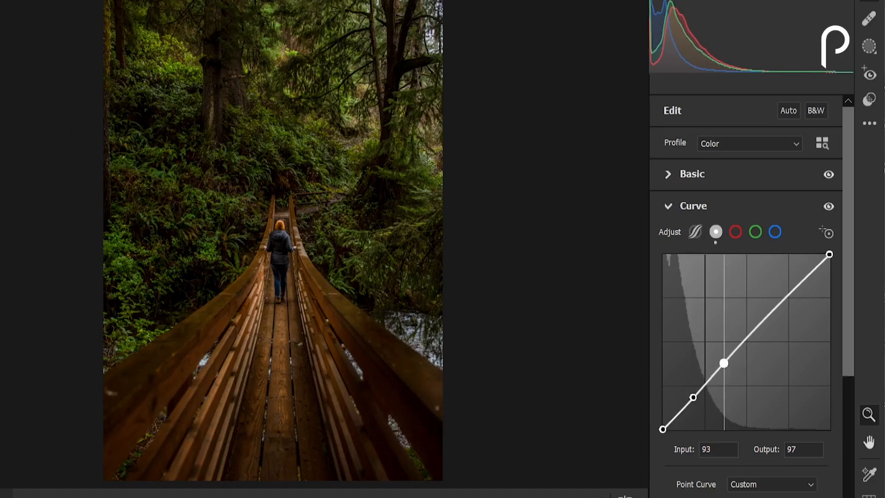
drag(723, 363, 724, 366)
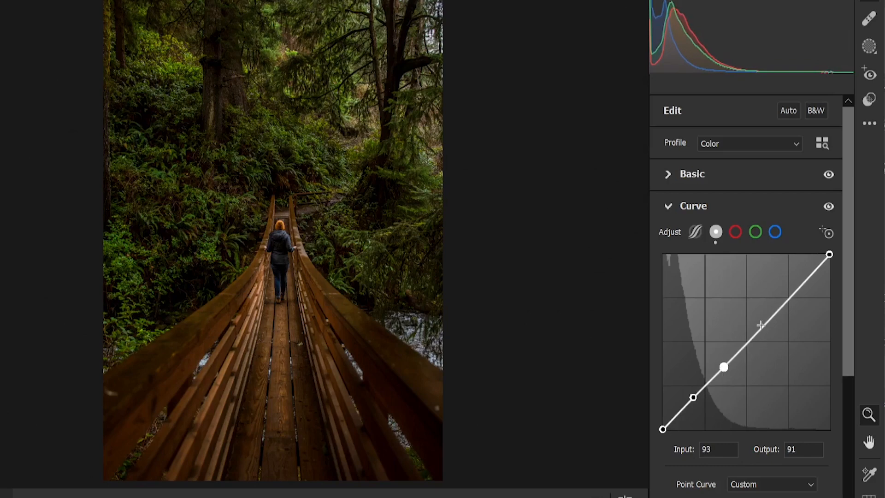
Step: Add point-curve points at 134/139, 185/186 and one in the upper highlights, and move the white endpoint to input 242, output 253
click(749, 339)
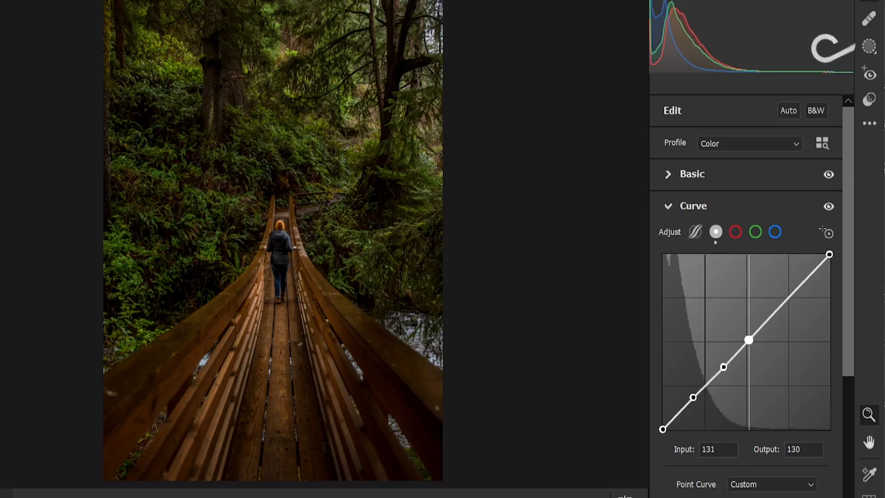
drag(749, 339, 750, 337)
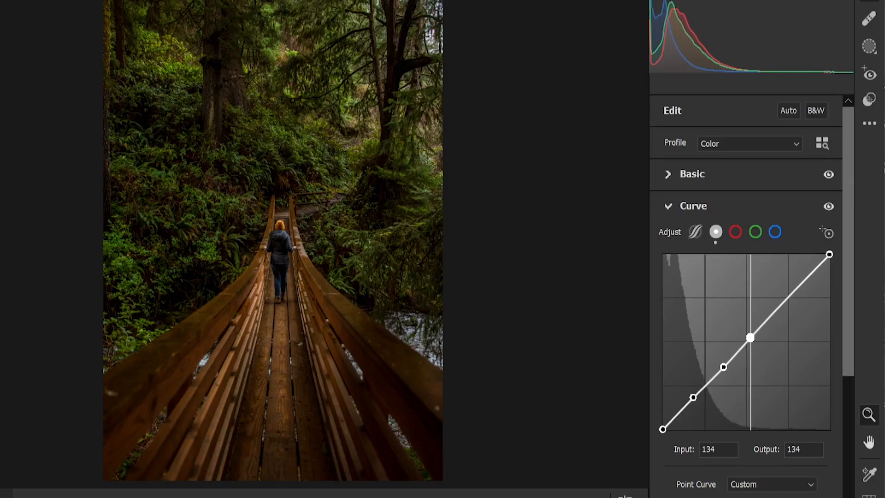
drag(750, 338, 750, 333)
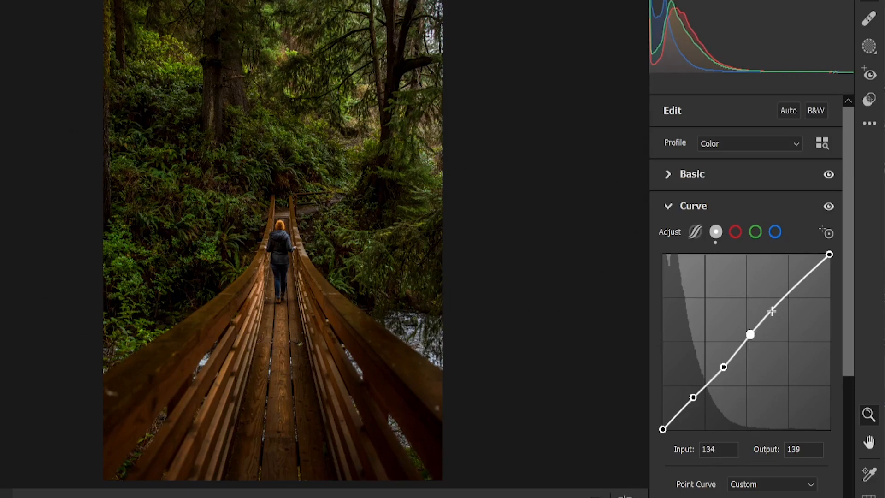
drag(771, 311, 785, 300)
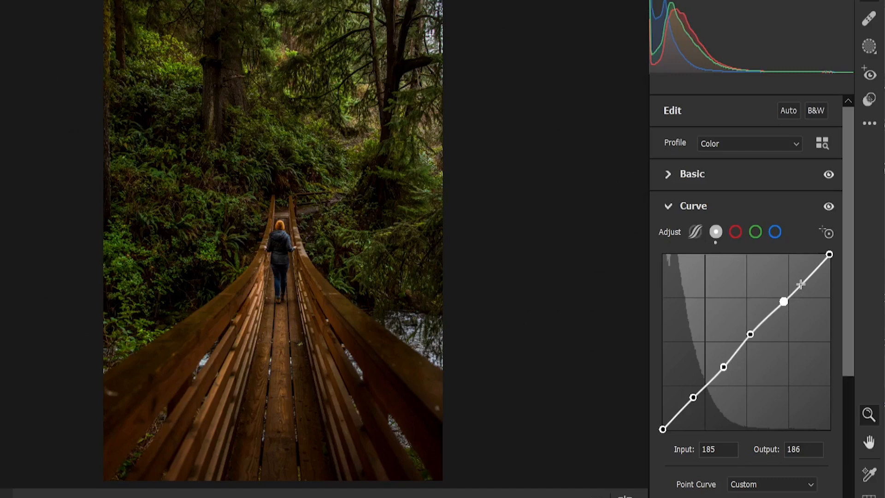
drag(800, 282, 821, 256)
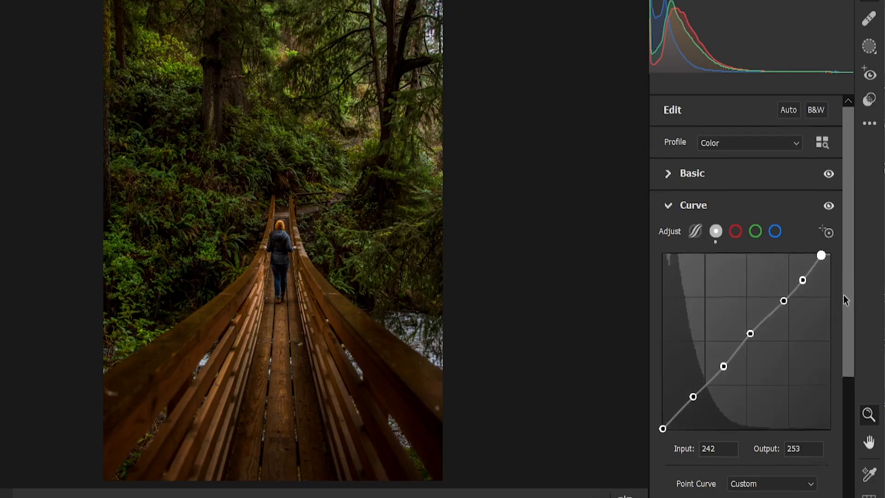
Step: Set Sharpening to 10 and Color Noise Reduction to 48 in the Detail adjustments
drag(843, 295, 834, 386)
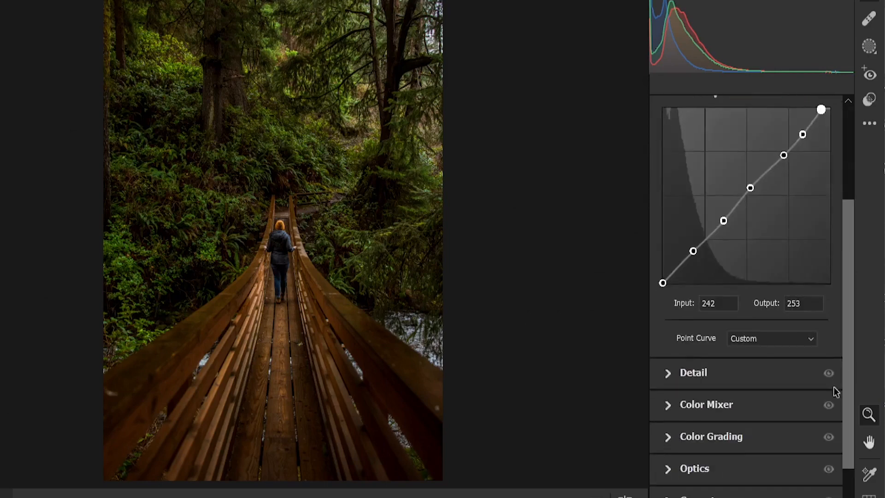
click(737, 357)
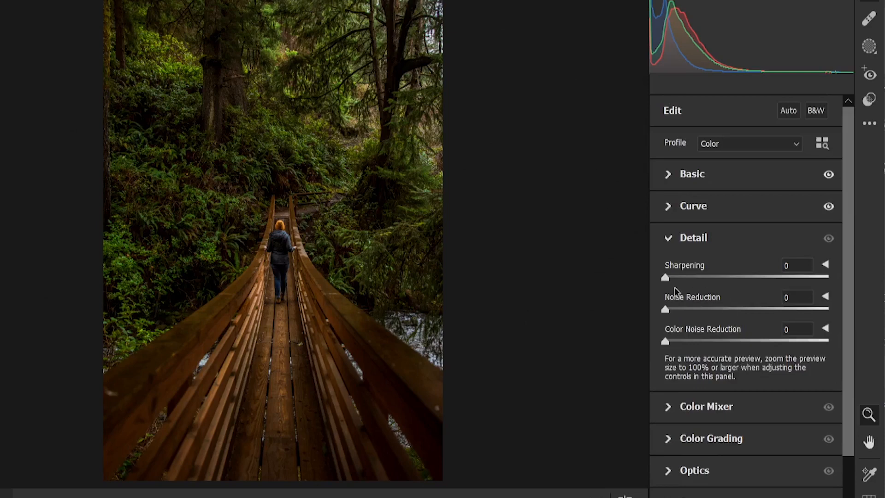
drag(678, 278, 679, 278)
drag(683, 341, 715, 343)
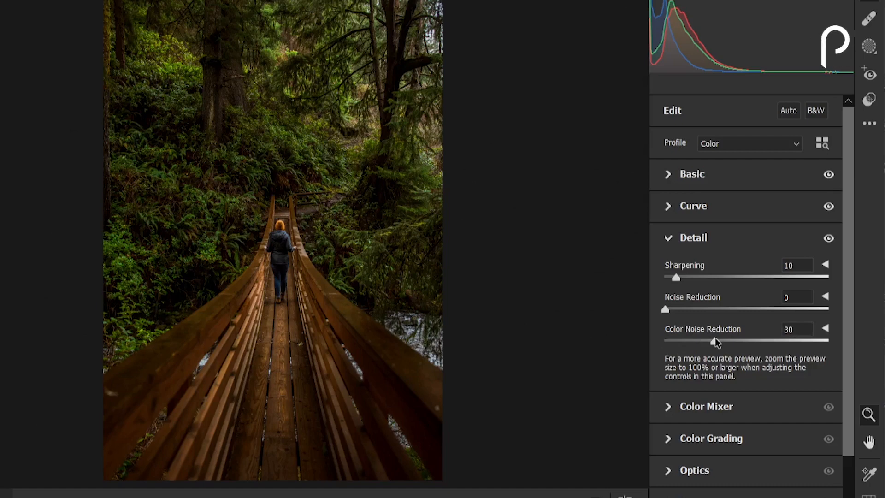
drag(716, 343, 743, 345)
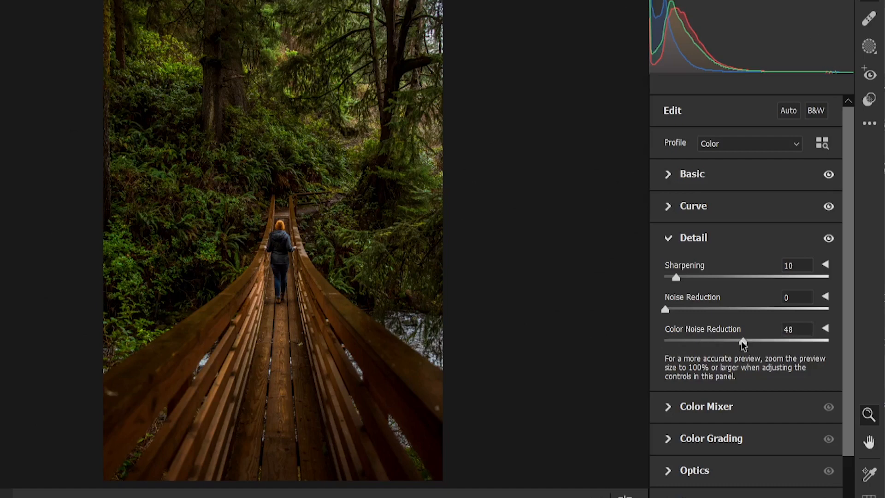
Step: Set the Color Mixer hues to Reds -10, Oranges +8, Yellows +92 and Greens +99
click(731, 407)
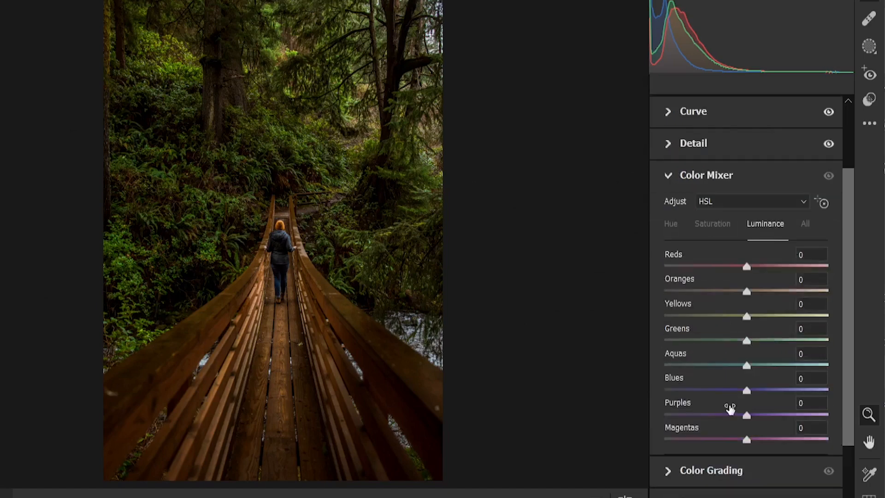
click(671, 224)
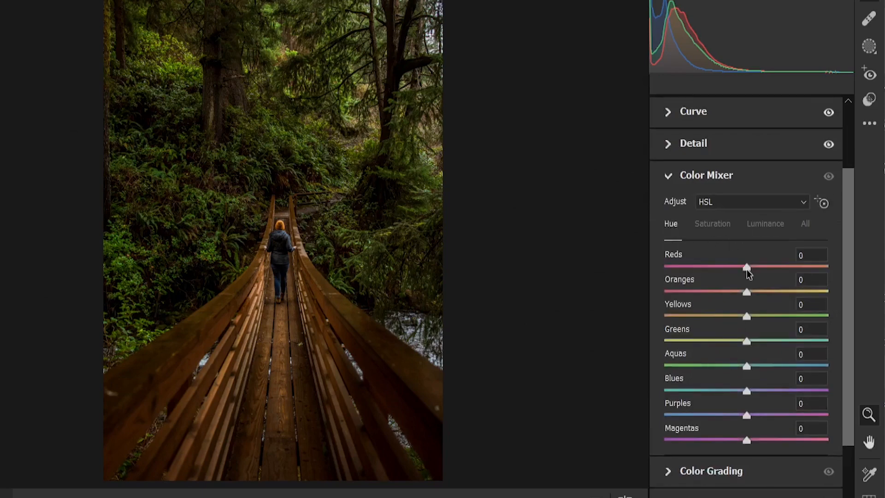
drag(746, 270, 752, 292)
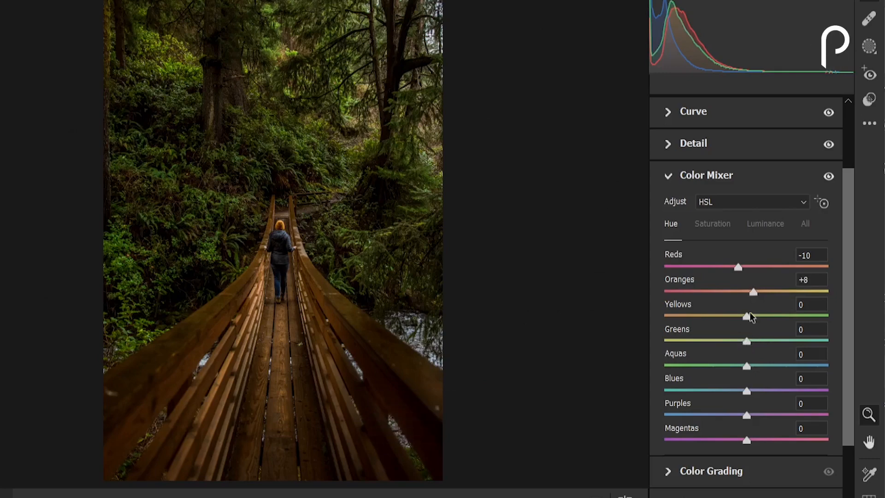
drag(750, 318, 824, 322)
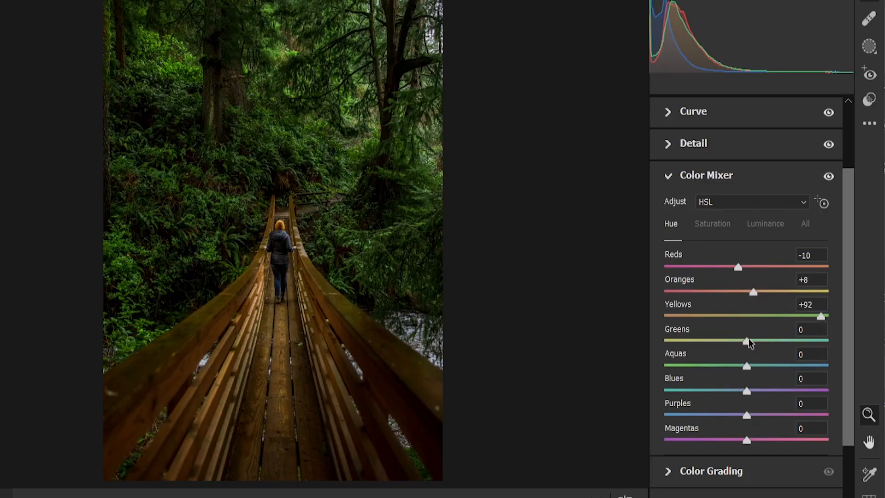
drag(747, 341, 826, 347)
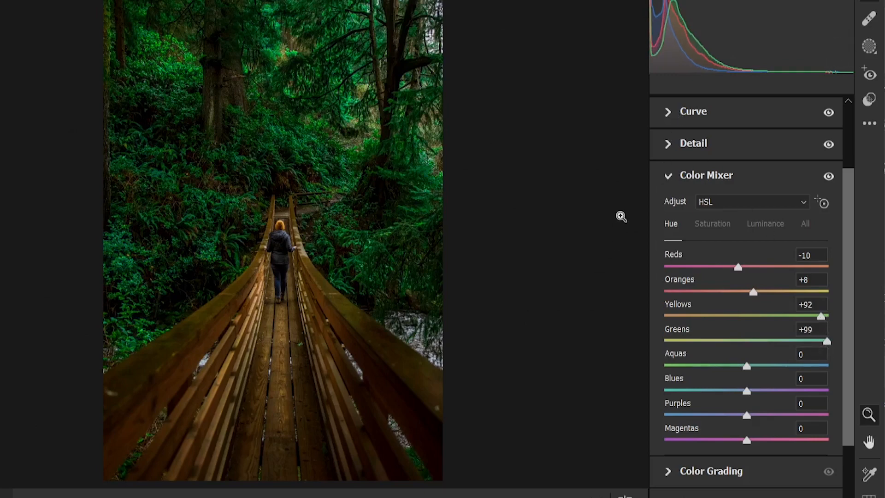
Step: Set the Color Mixer hues to Aquas +16, Blues -15, Purples -40 and Magentas +10
drag(750, 374, 759, 370)
drag(748, 391, 733, 391)
drag(747, 414, 714, 421)
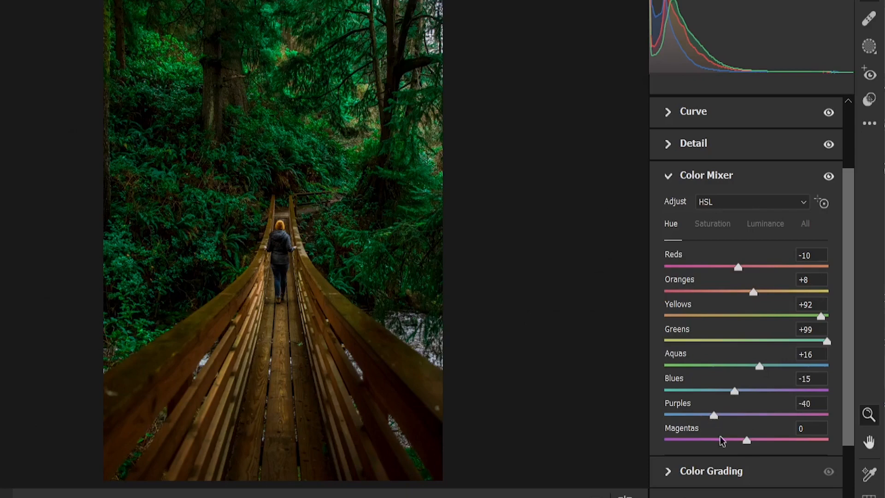
drag(747, 440, 757, 446)
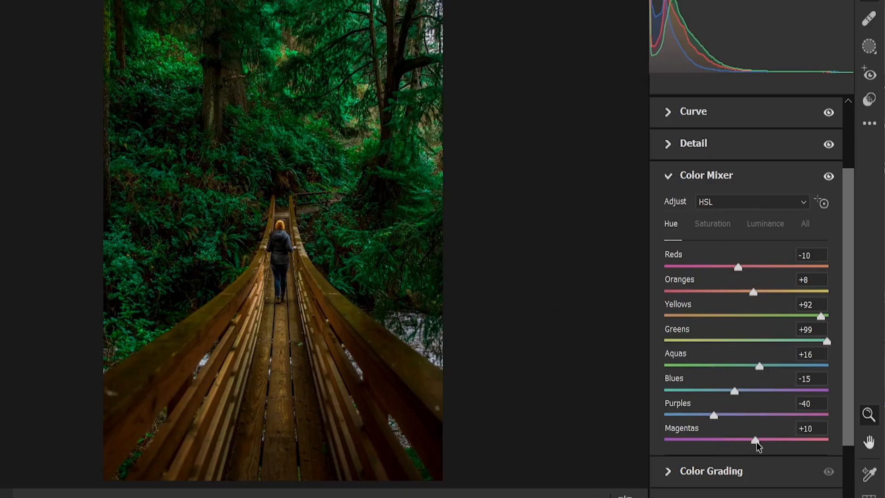
Step: Set the Color Mixer saturation to Reds +10, Oranges +25, Yellows -100 and Greens -25
click(713, 225)
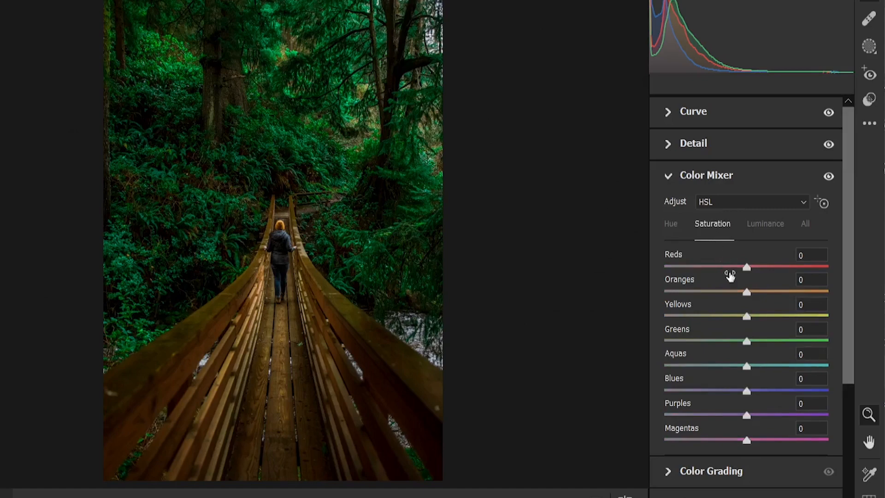
drag(747, 267, 755, 267)
drag(747, 292, 769, 294)
drag(765, 292, 767, 292)
drag(759, 316, 641, 323)
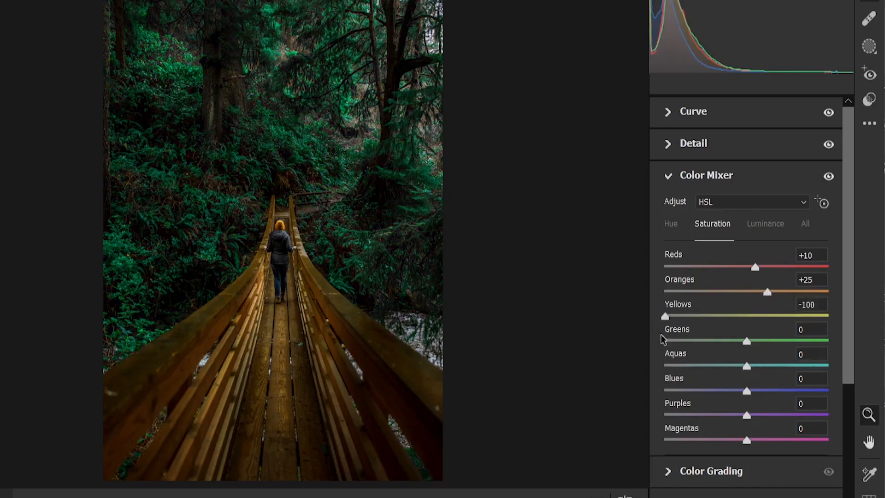
drag(746, 343, 726, 345)
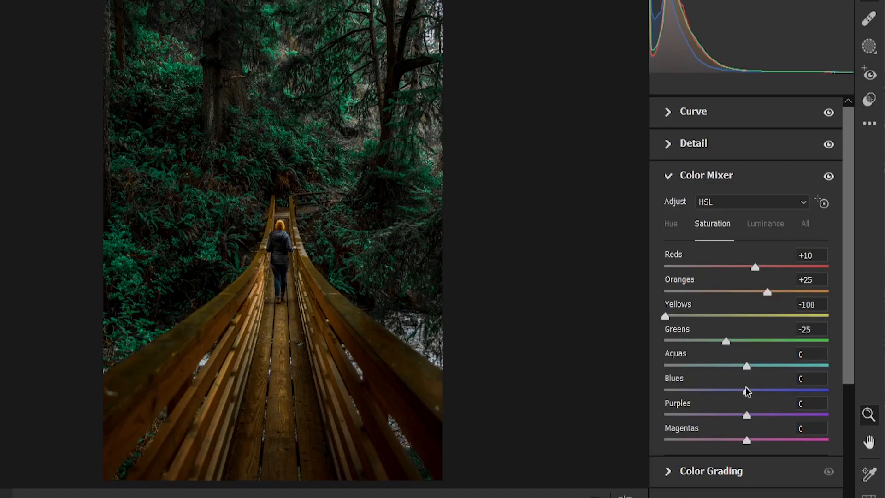
Step: Lower the Blues saturation in the Color Mixer, and set luminance to Reds -5, Oranges -5, Yellows +5 and Greens -25
drag(748, 391, 715, 391)
click(754, 229)
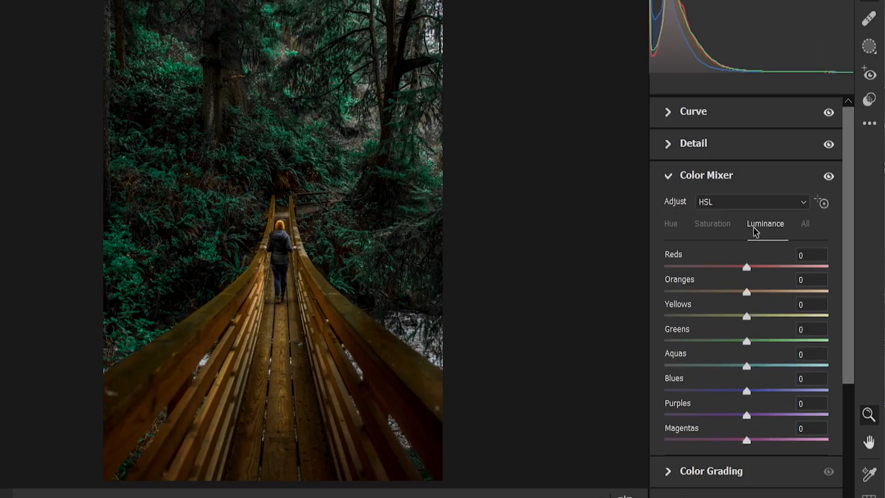
drag(746, 267, 744, 266)
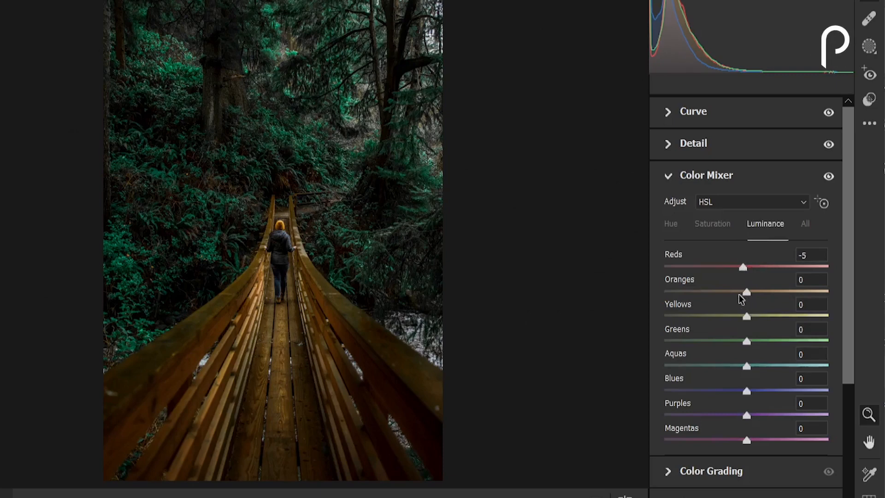
drag(745, 291, 744, 292)
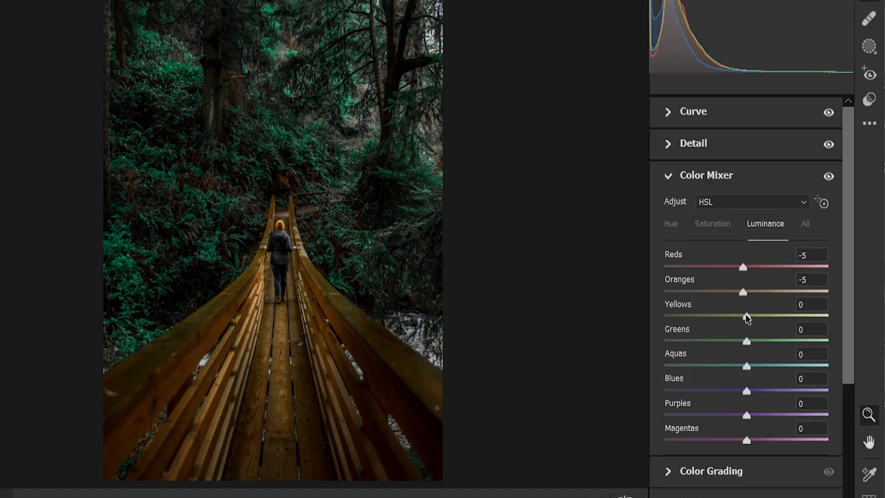
drag(746, 317, 750, 319)
drag(747, 341, 729, 342)
Step: Color grade the shadows with Hue 187 and Saturation 8, keeping their Luminance at 0
drag(847, 302, 841, 398)
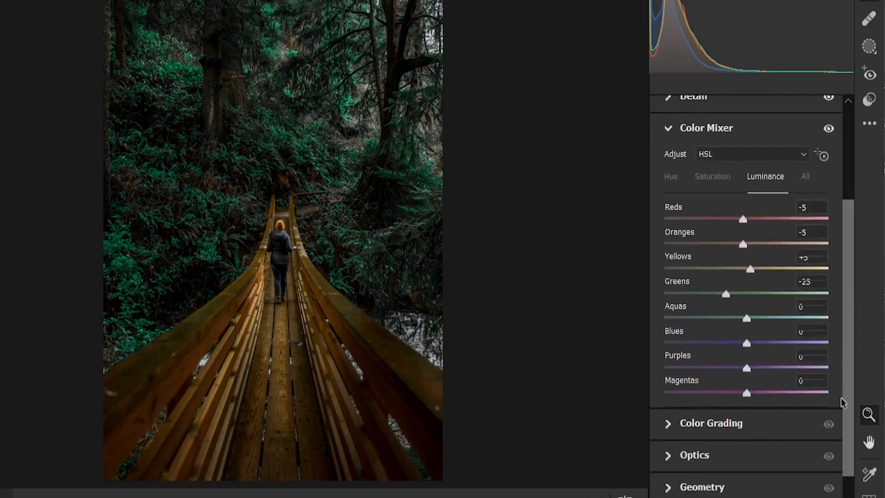
click(744, 421)
click(738, 152)
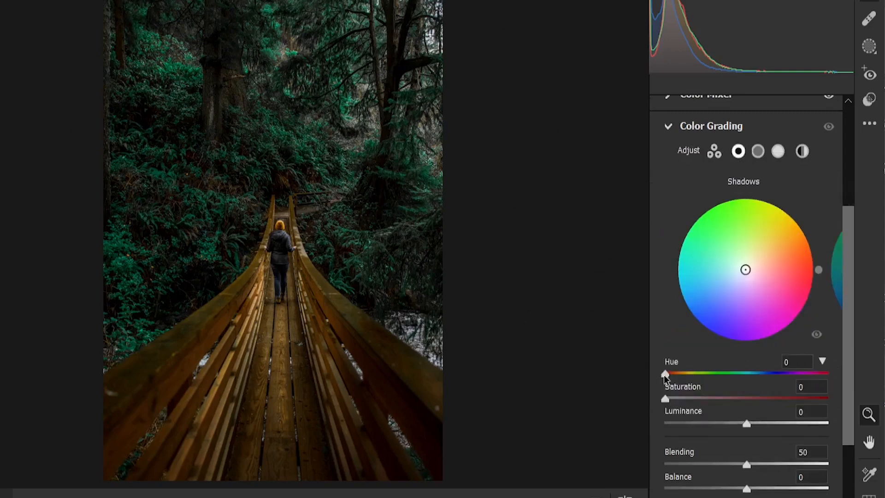
mouse_move(664, 374)
mouse_down()
mouse_move(761, 379)
mouse_move(750, 383)
mouse_up()
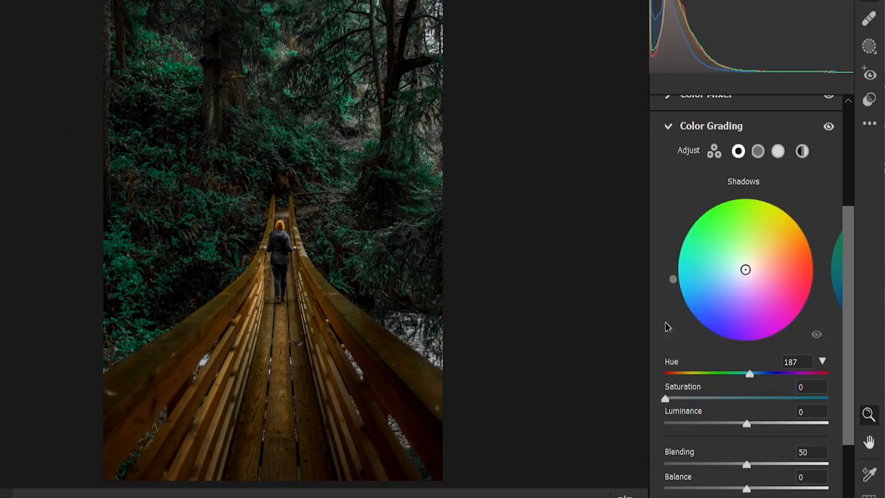
drag(667, 411, 644, 409)
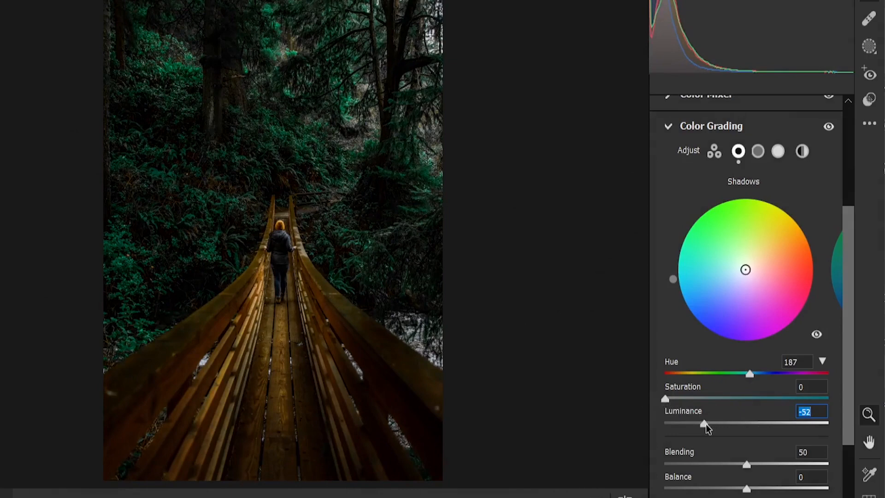
double_click(704, 424)
drag(664, 399, 676, 404)
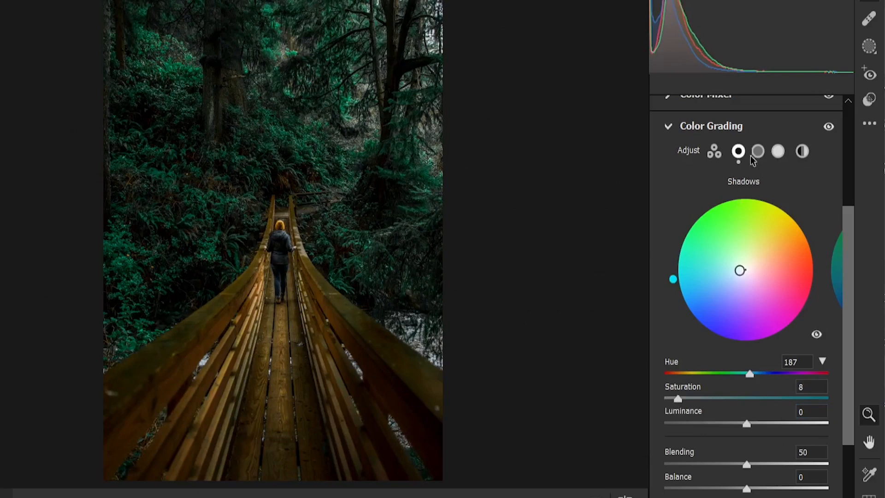
Step: Color grade the highlights with Hue 34 and Saturation 20
click(778, 152)
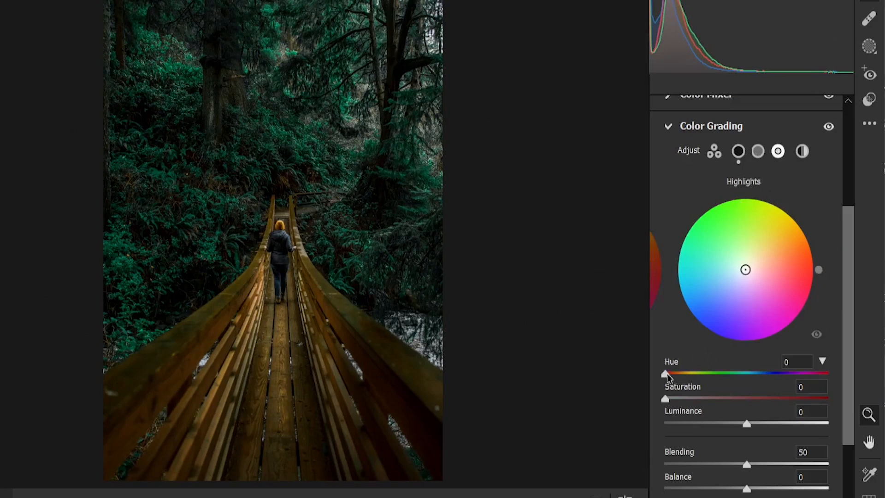
drag(666, 374, 681, 380)
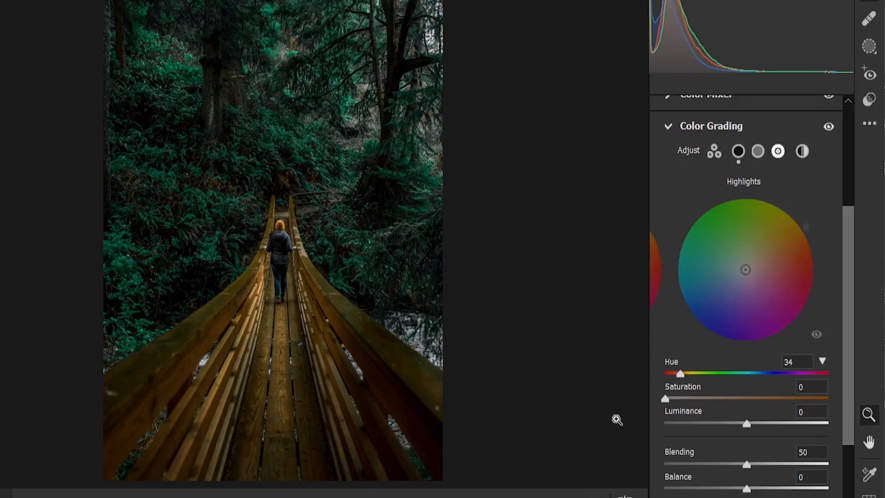
drag(665, 399, 708, 416)
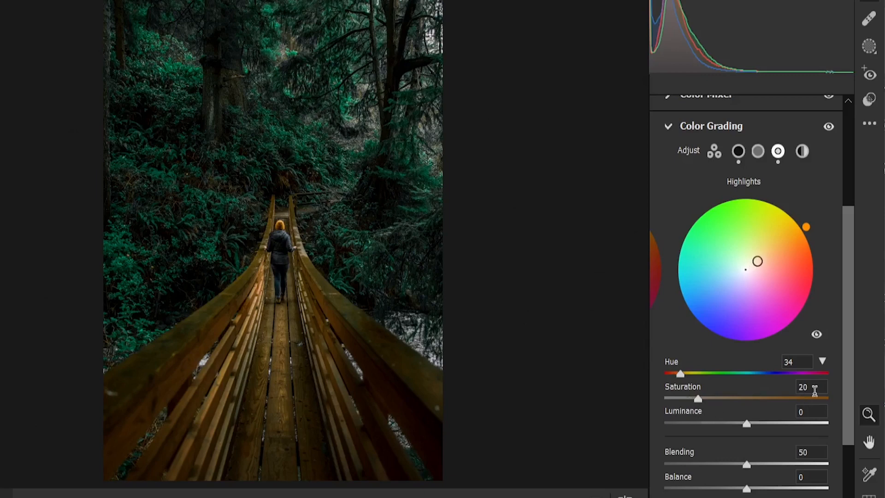
Step: Set the Vignetting effect to -19 and apply the Camera Raw adjustments to the layer
drag(846, 378, 844, 444)
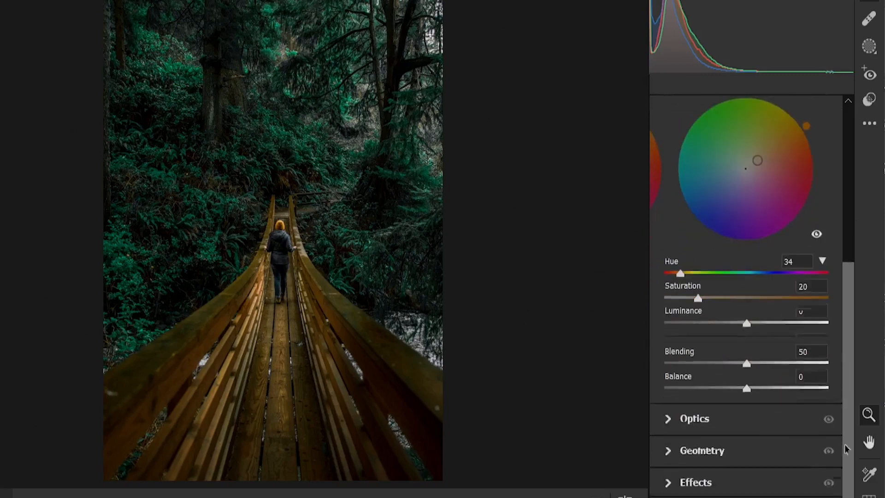
click(756, 471)
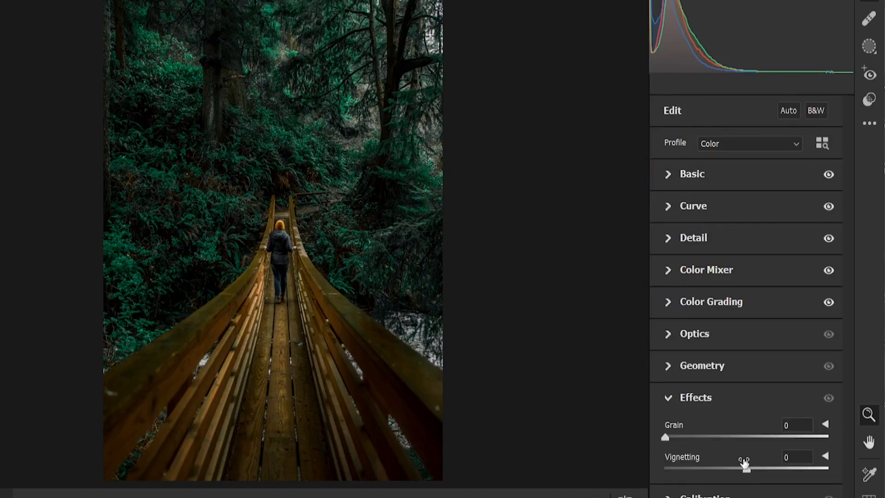
drag(746, 470, 731, 470)
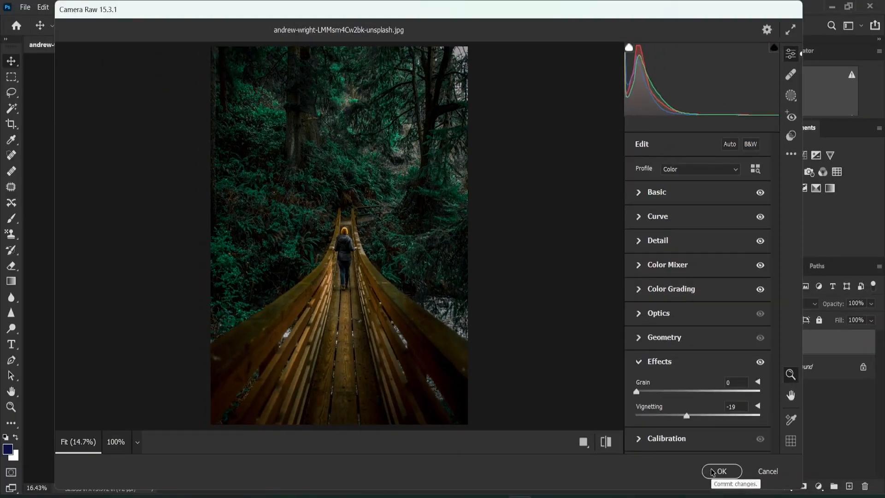
click(727, 492)
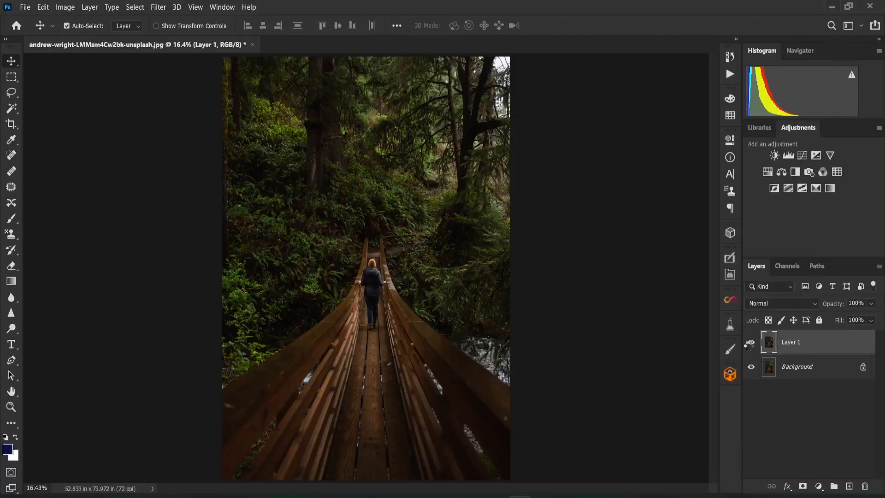
Step: Hide Layer 1 to compare the graded photo with the original Background
click(750, 342)
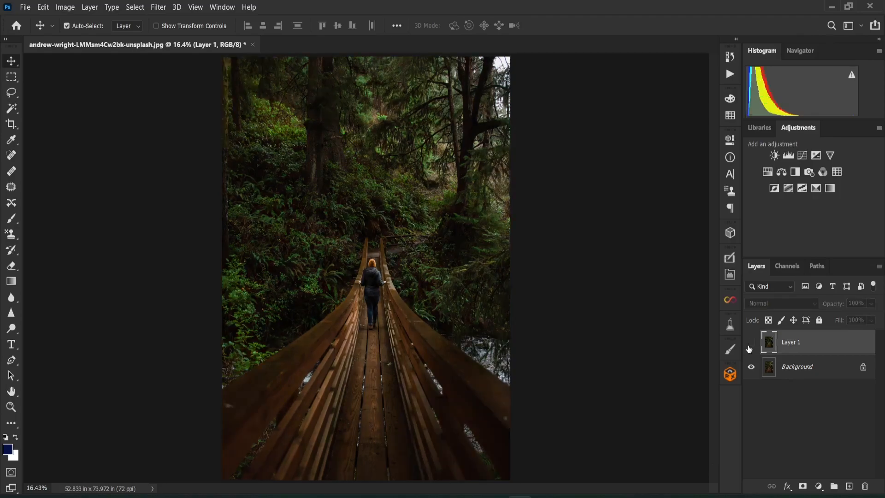